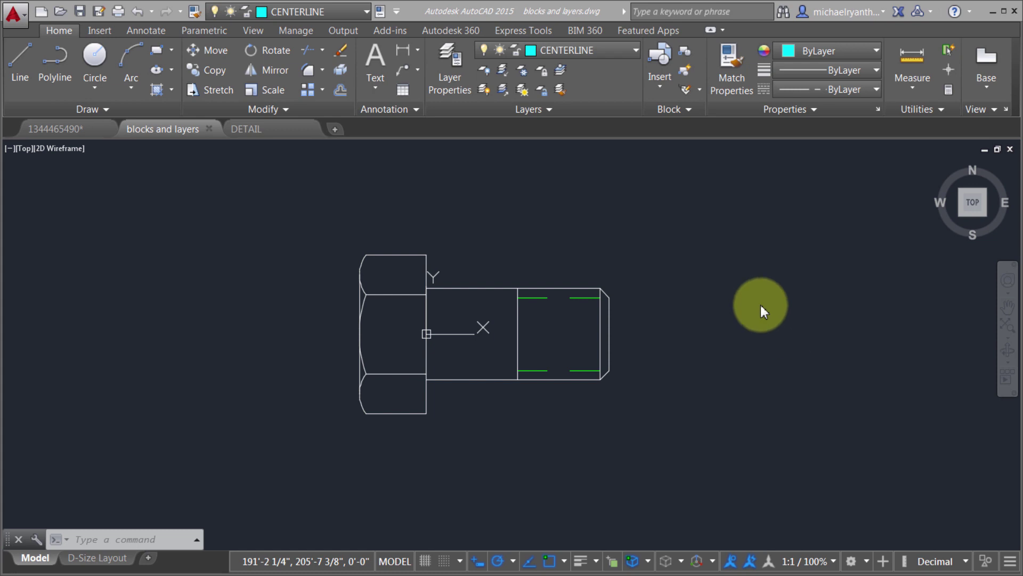
Step: Select the bolt and open its Hex Bolt block with Edit Block In-place
click(765, 284)
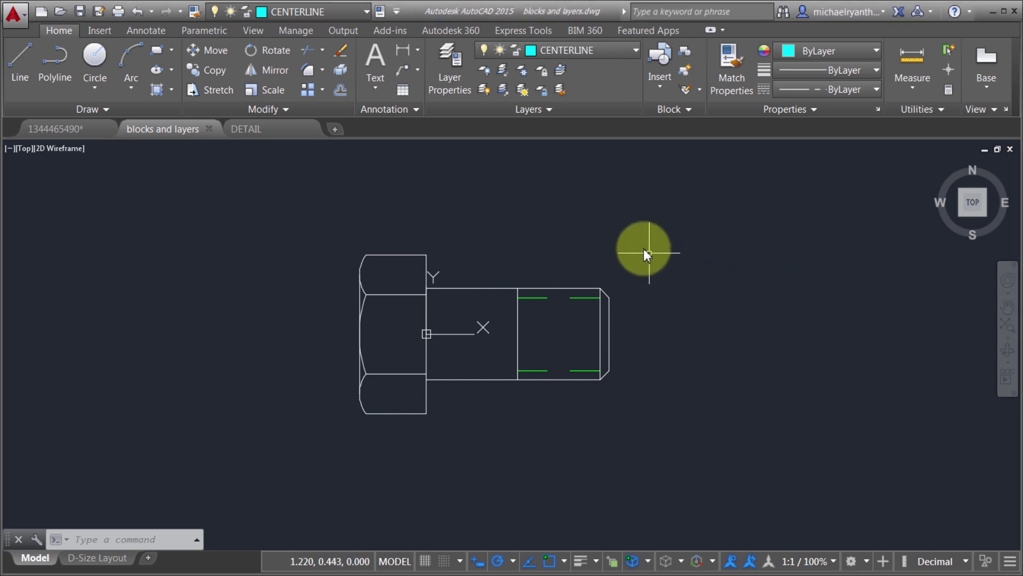
click(532, 290)
right_click(534, 273)
click(584, 282)
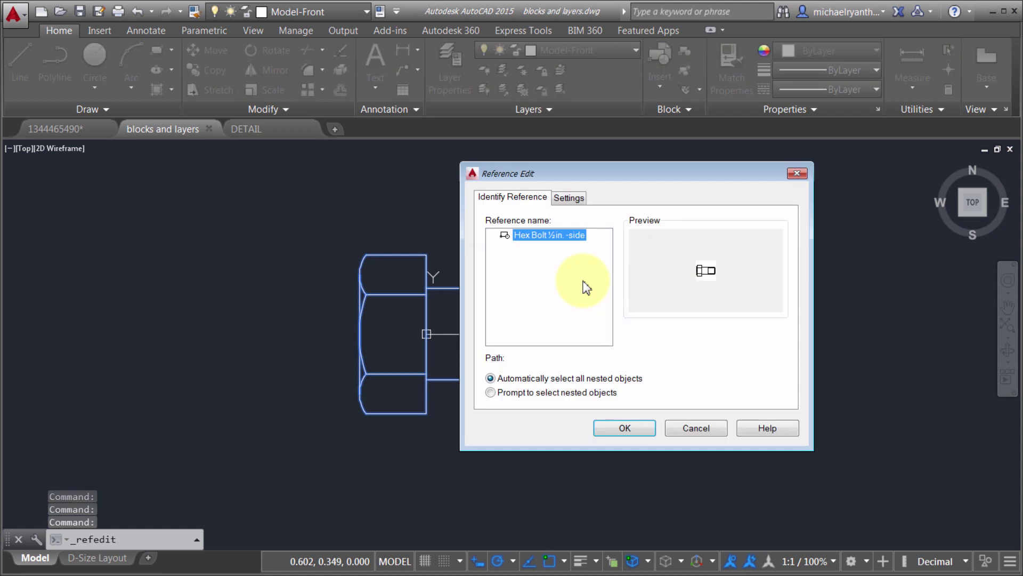
click(638, 431)
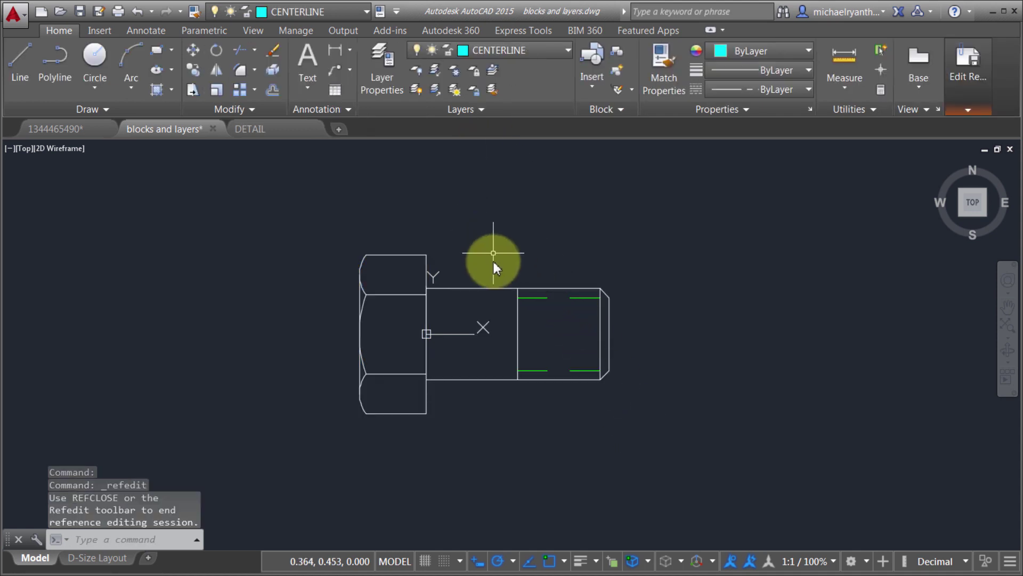
Step: Make the top edge line's CENTERLINE layer current and inspect the green hidden line's layer
click(475, 287)
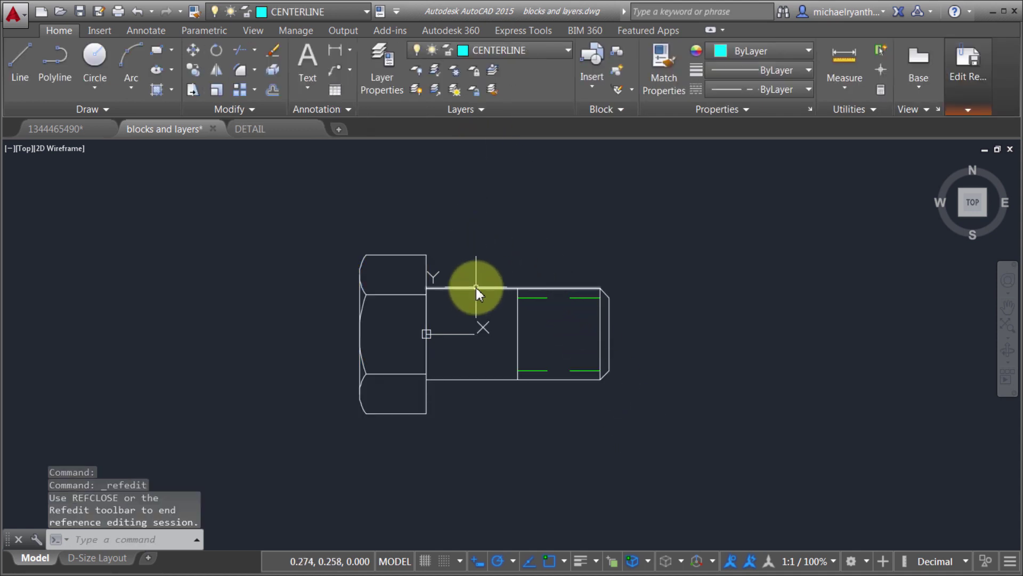
click(476, 66)
click(578, 299)
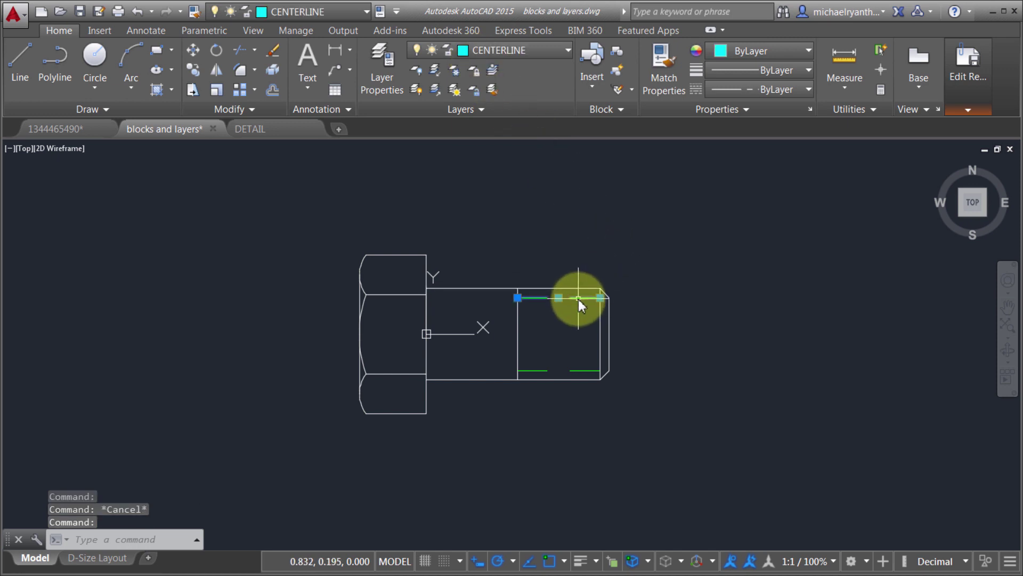
key(Escape)
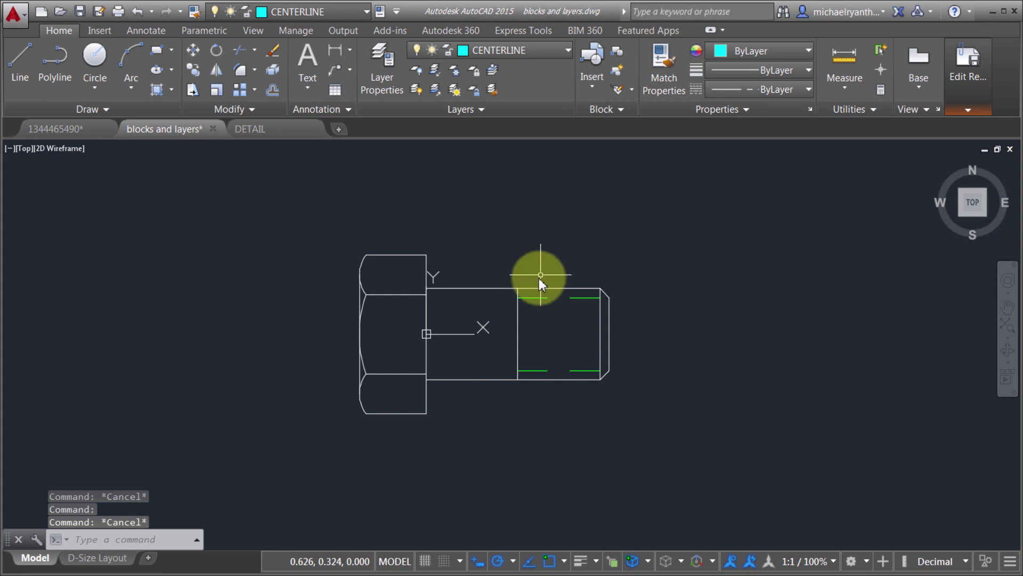
Step: Draw a horizontal centerline from left of the bolt head to past its tip
click(24, 54)
click(311, 334)
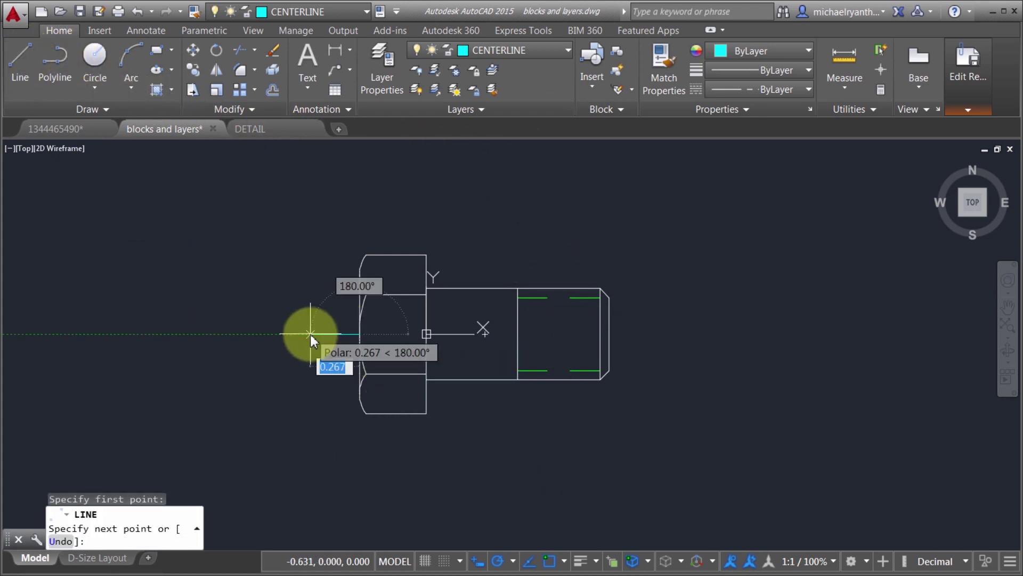
click(670, 340)
right_click(679, 380)
click(693, 390)
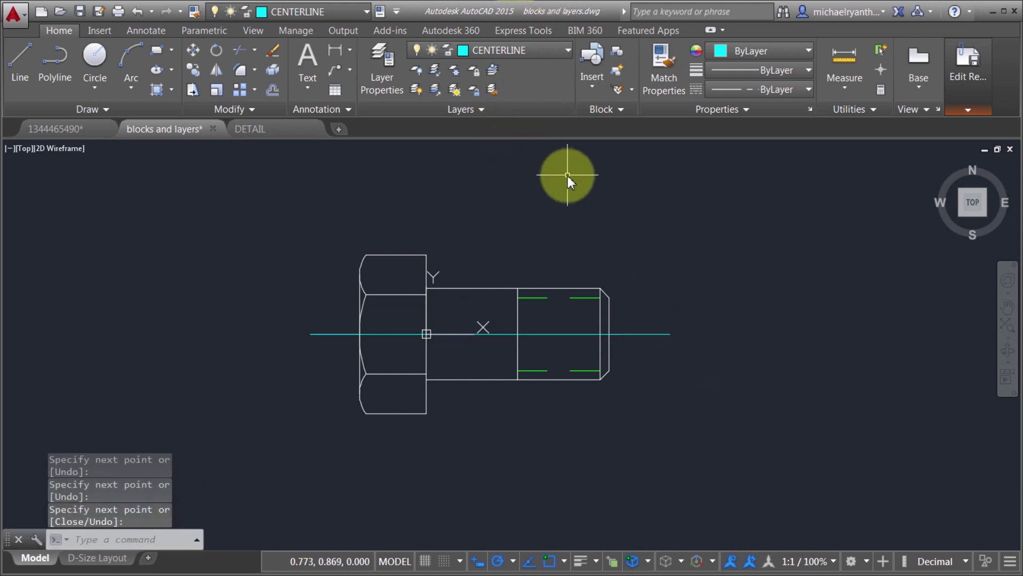
Step: Set the linetype scale to 0.25 with LTSCALE so the centerline dashes show
text(lt)
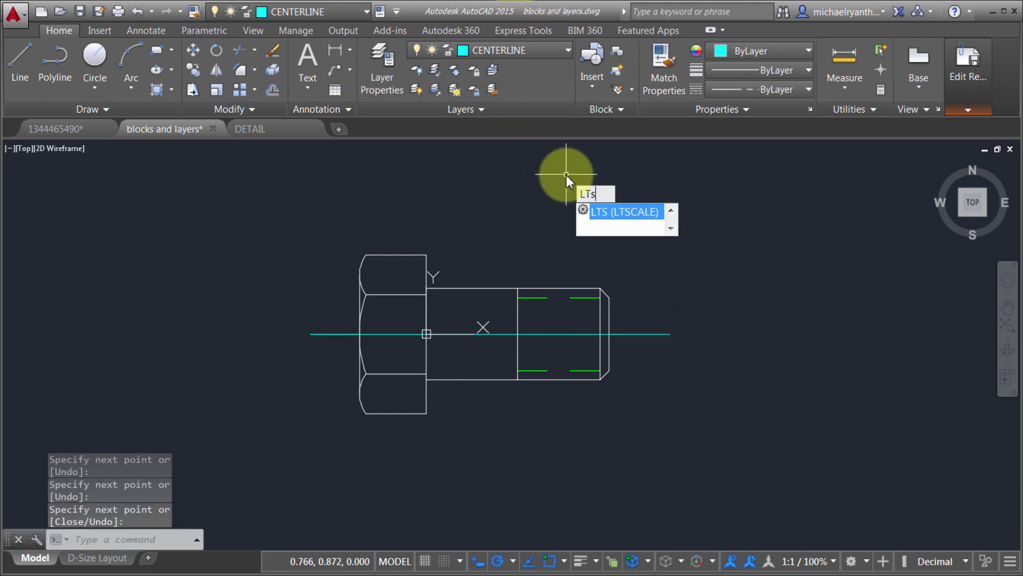
text(sc)
key(Return)
text(.5)
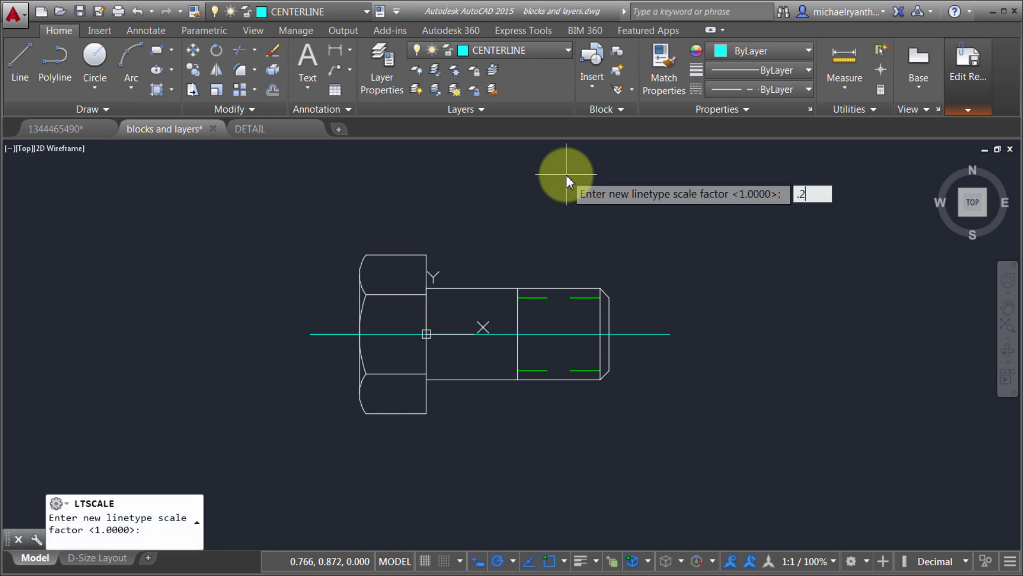
text(5)
key(Return)
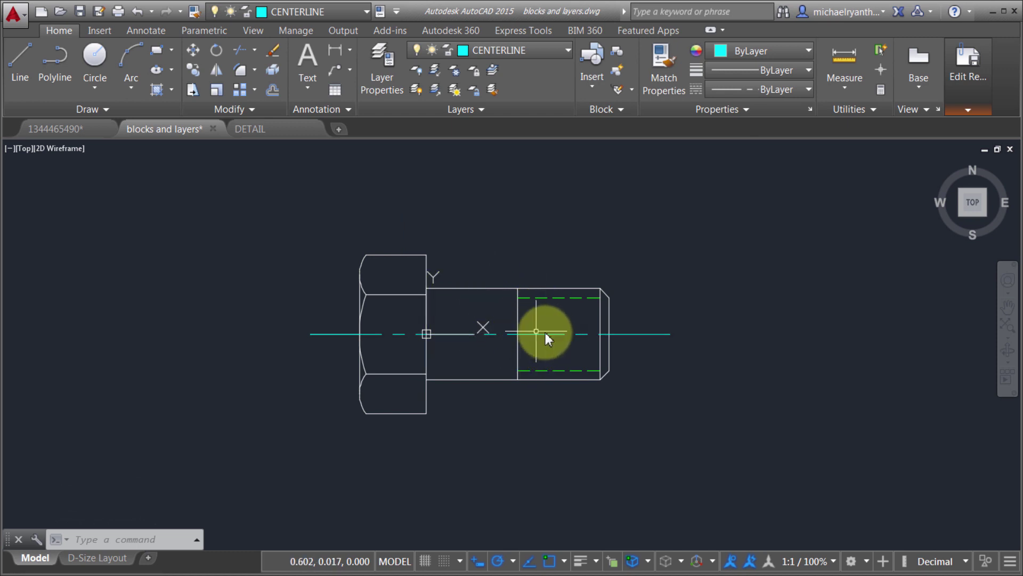
Step: Save the reference edits to the Hex Bolt block and confirm the redefinition
click(967, 108)
click(832, 141)
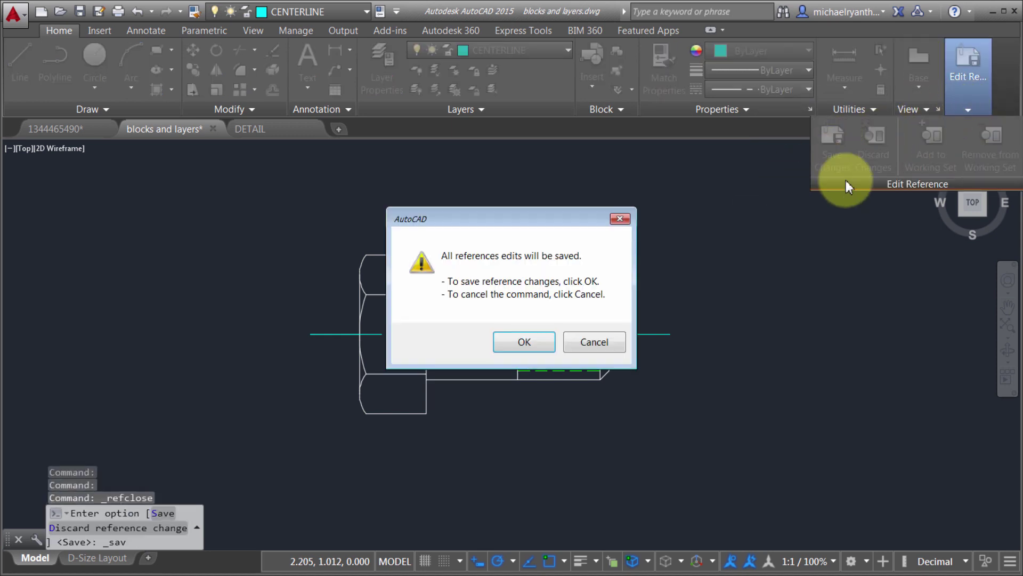
click(525, 341)
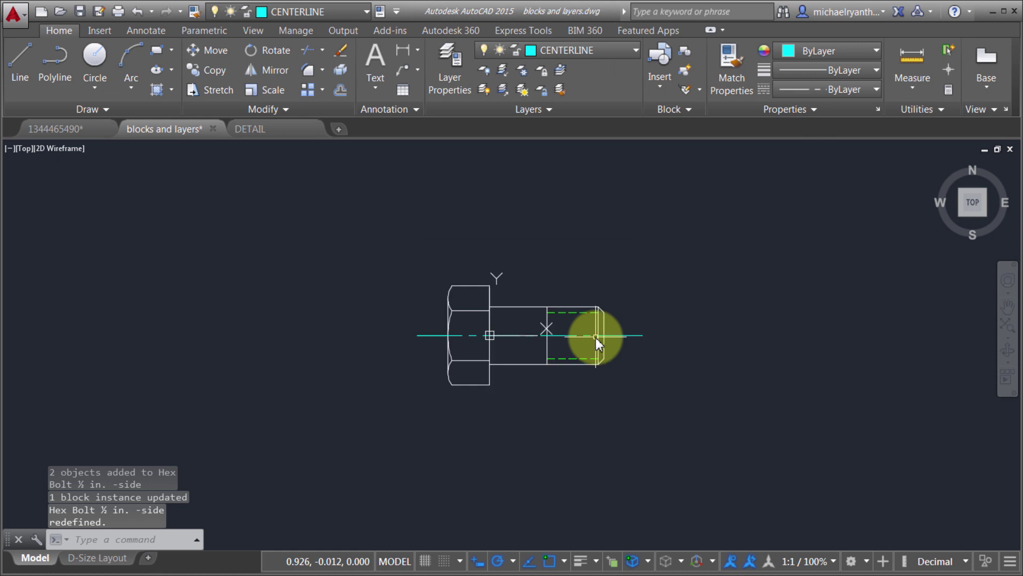
middle_drag(721, 335, 557, 322)
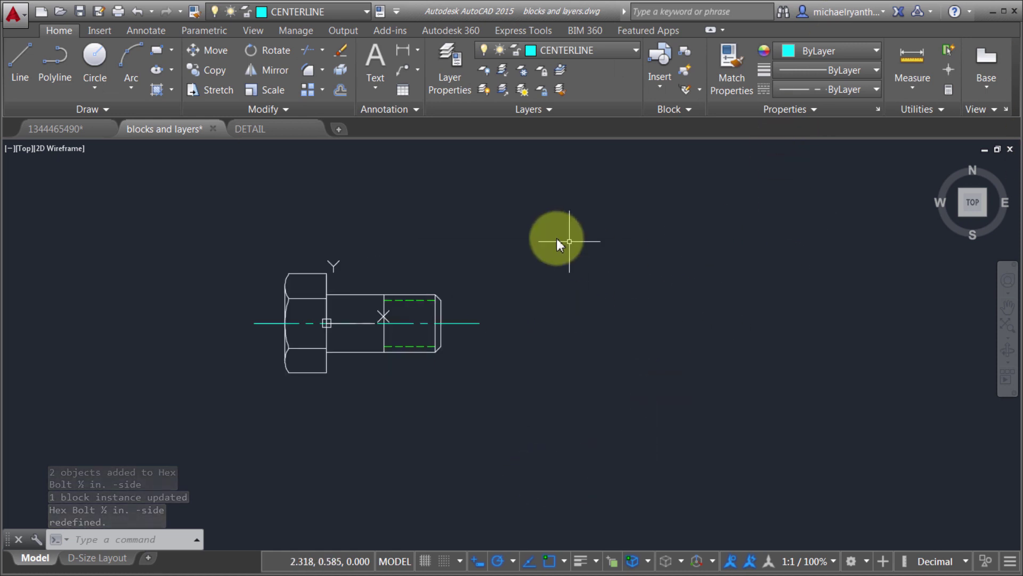
Step: Copy the whole bolt from its centre to an upper-right and a lower-right position
click(218, 230)
click(589, 435)
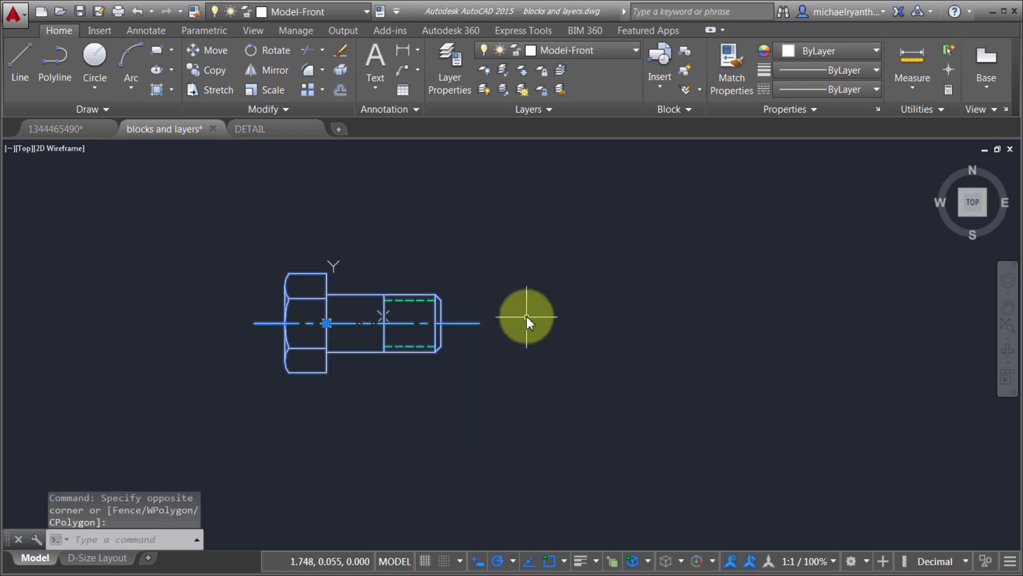
right_click(526, 315)
click(550, 380)
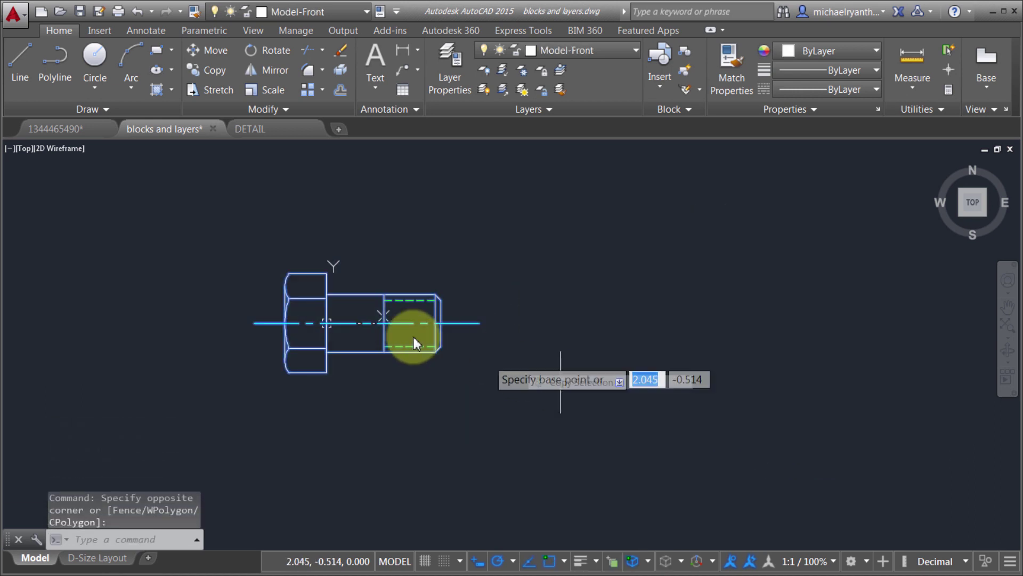
click(326, 323)
click(637, 231)
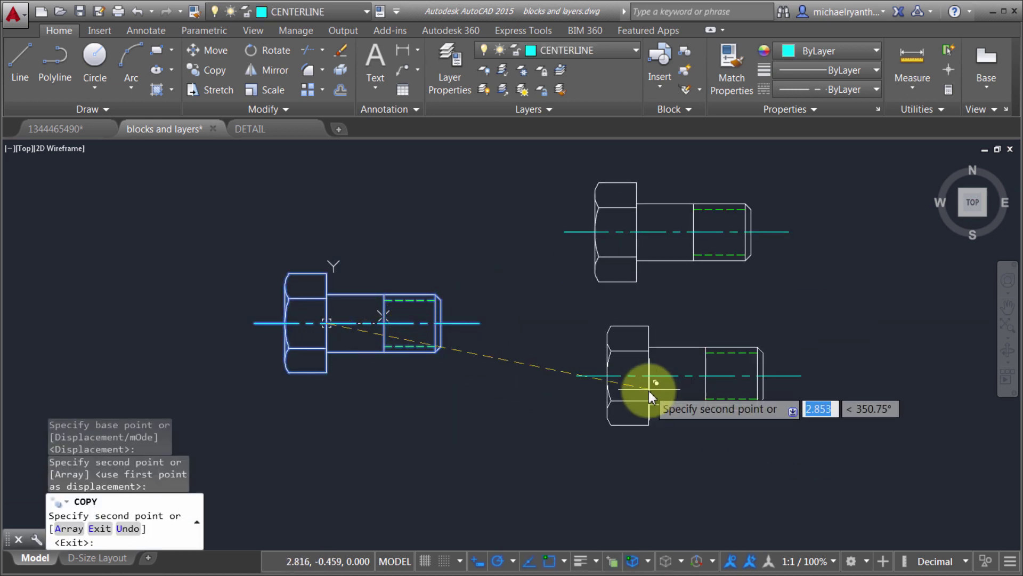
click(649, 389)
right_click(715, 283)
click(746, 293)
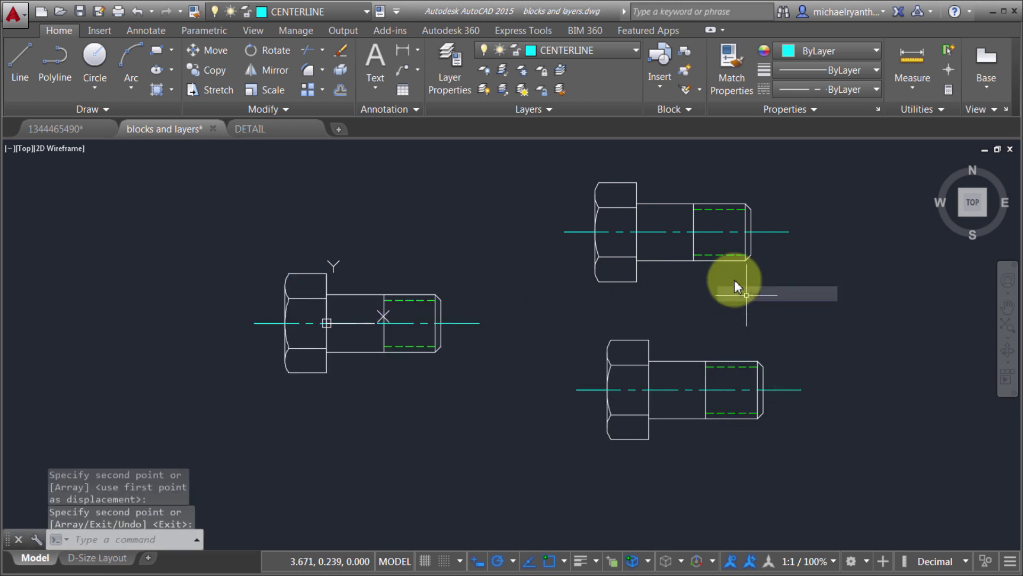
click(709, 203)
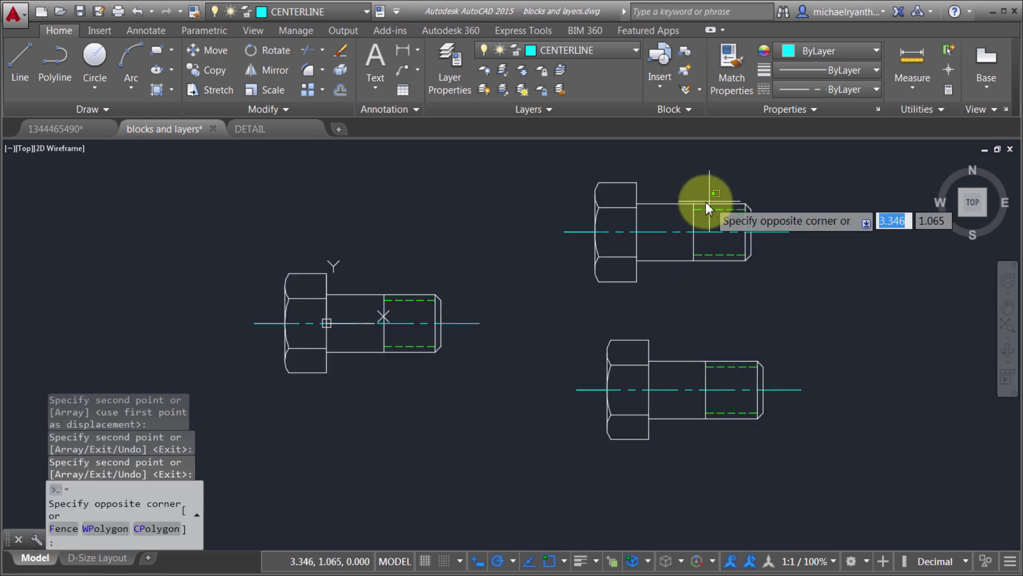
click(642, 216)
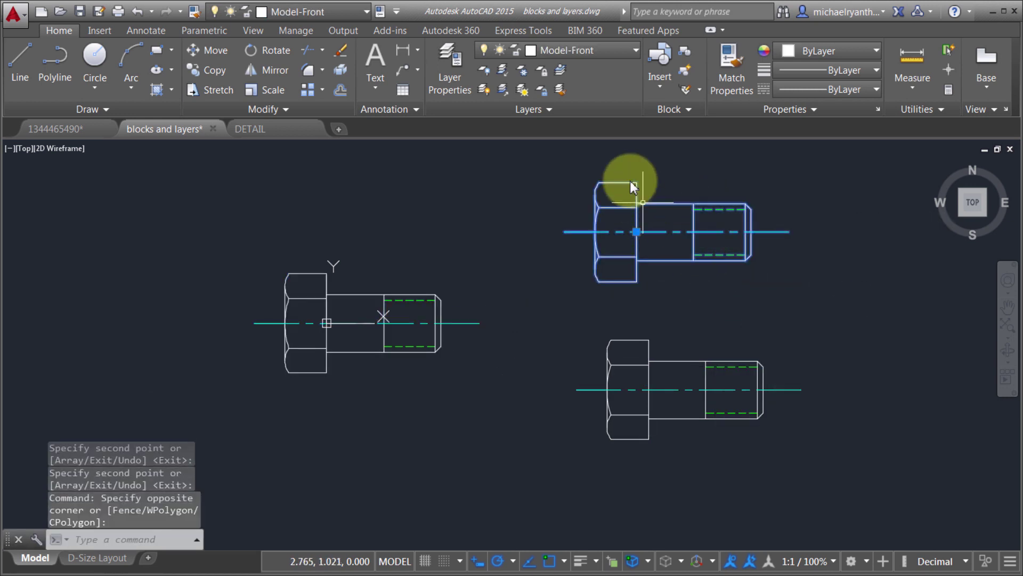
Step: Move the selected upper bolt copy onto the red Dimensions layer
click(594, 54)
click(594, 123)
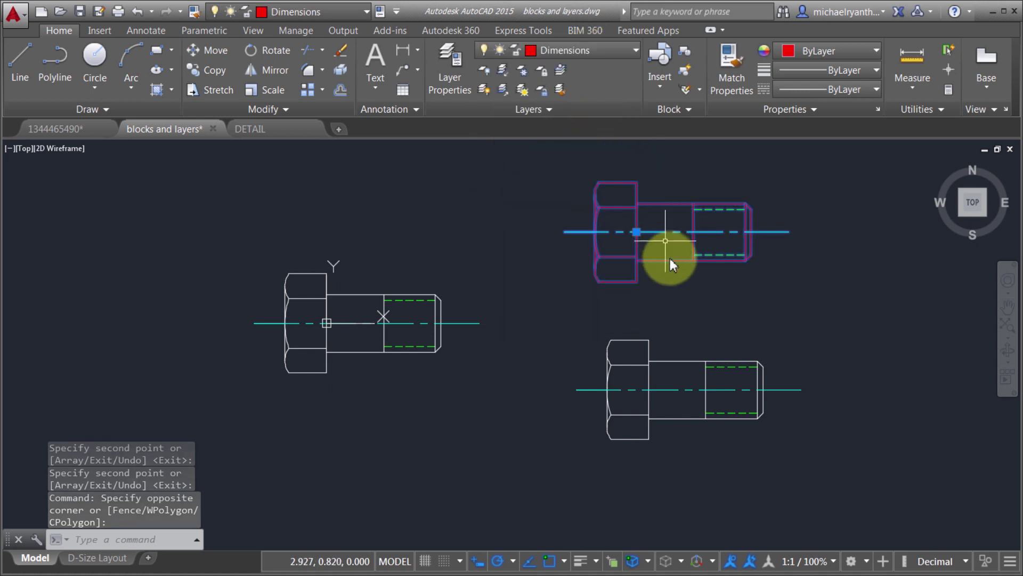
key(Escape)
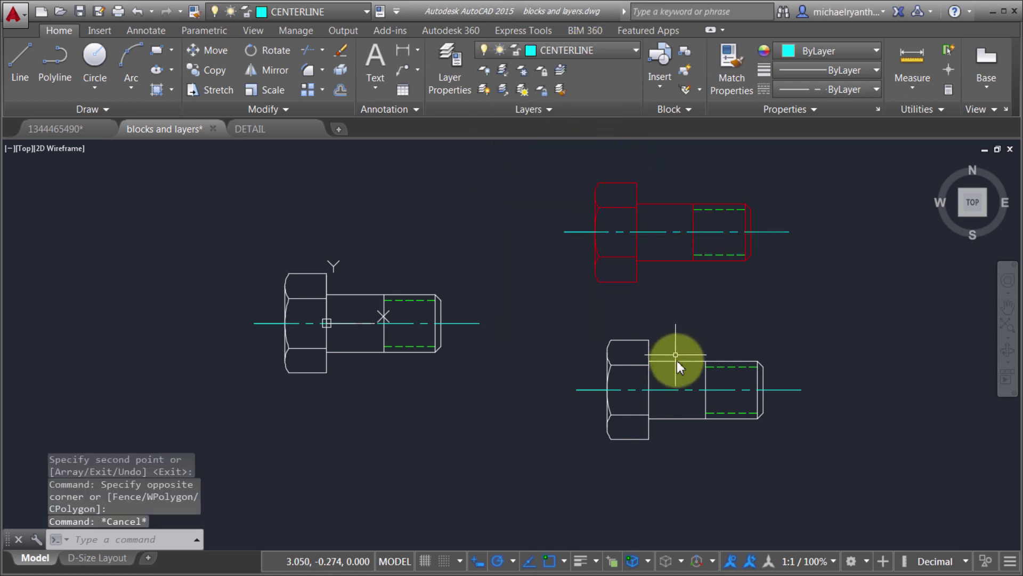
Step: Put the lower bolt copy on the green Reference layer
click(676, 356)
click(580, 49)
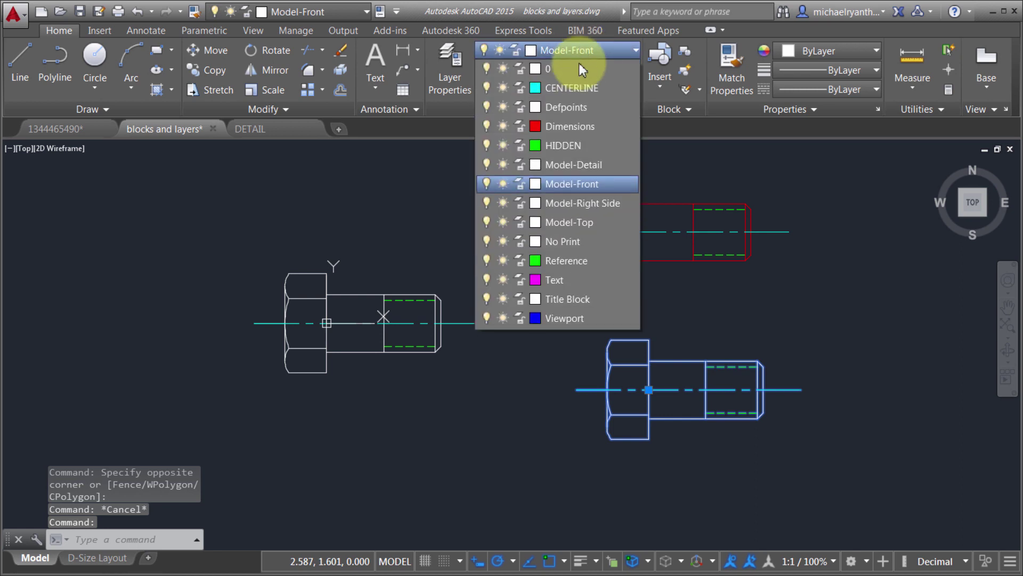
click(567, 260)
key(Escape)
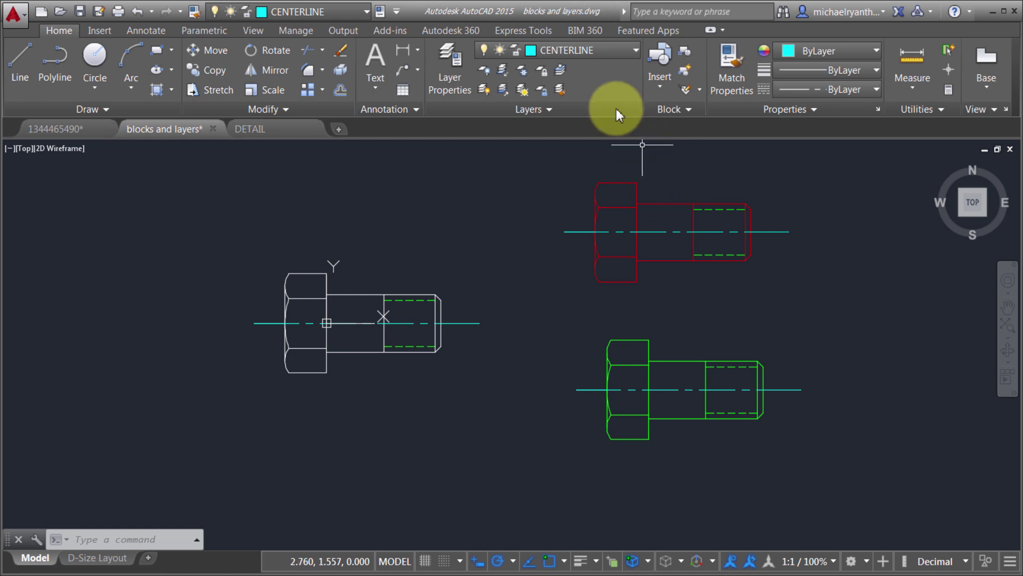
Step: Change the Dimensions layer colour to magenta
click(605, 53)
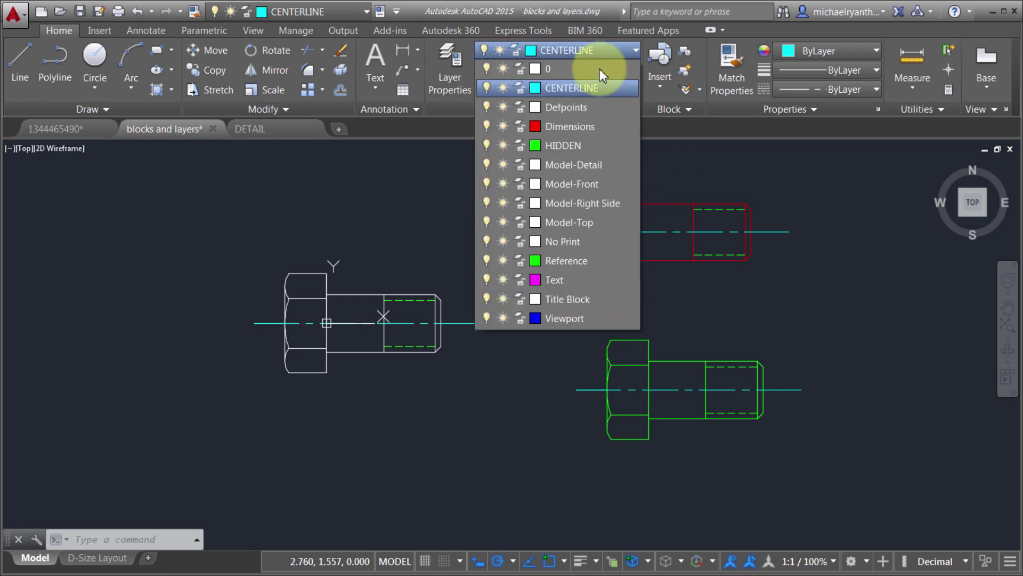
click(536, 126)
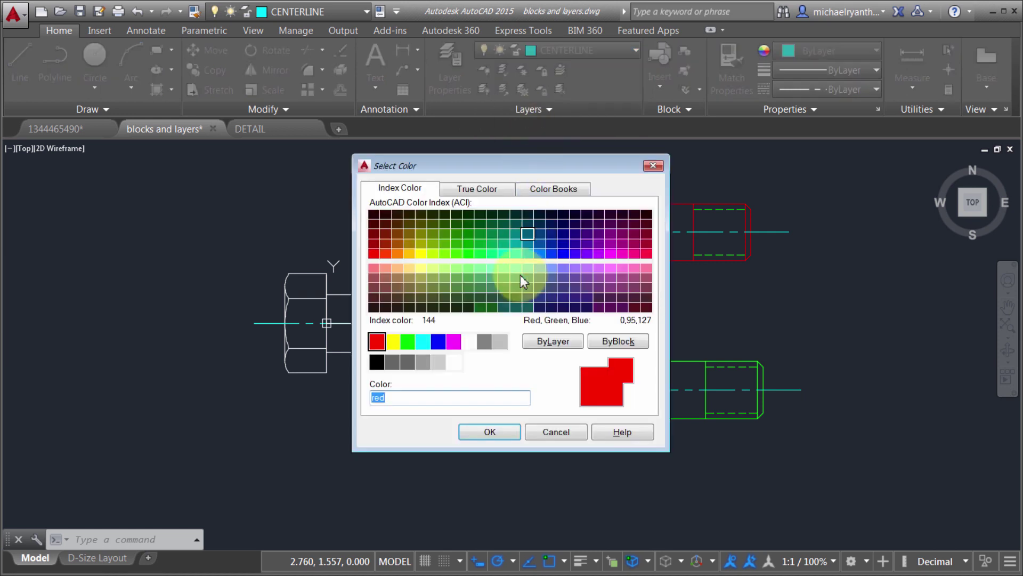
click(455, 342)
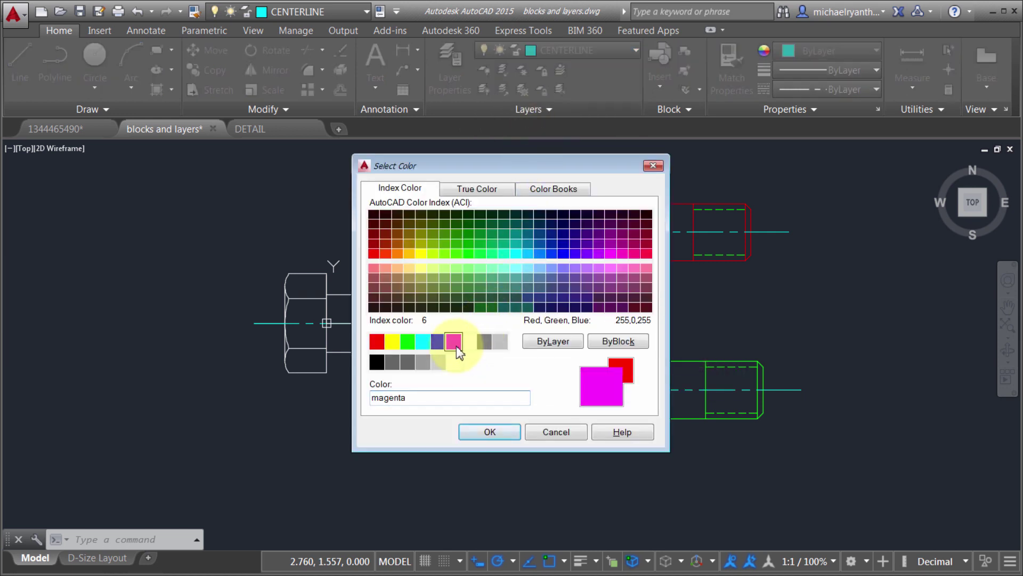
click(486, 432)
click(486, 432)
click(487, 382)
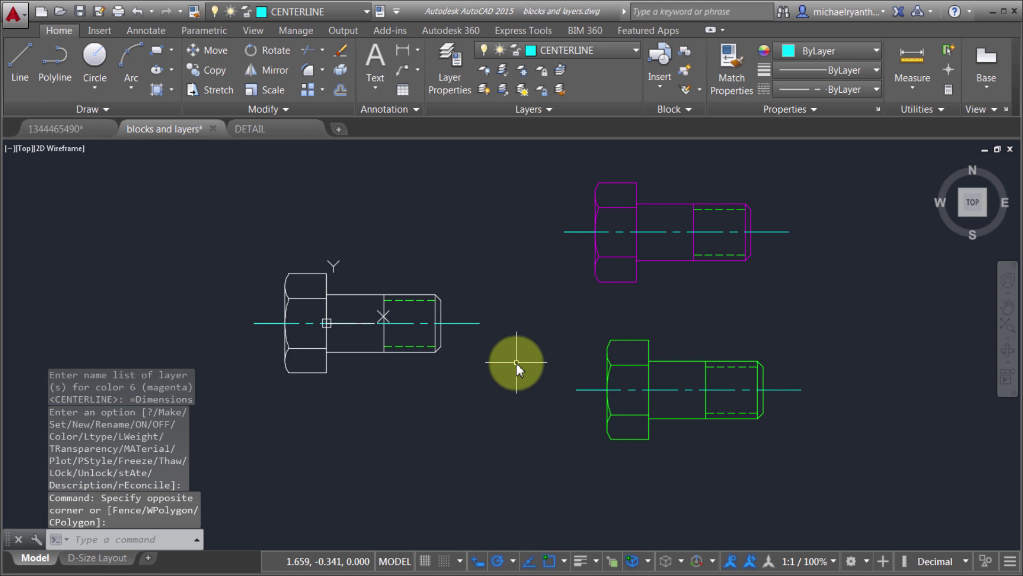
Step: Toggle the HIDDEN layer off and on, then set its colour to blue (index 5)
click(596, 48)
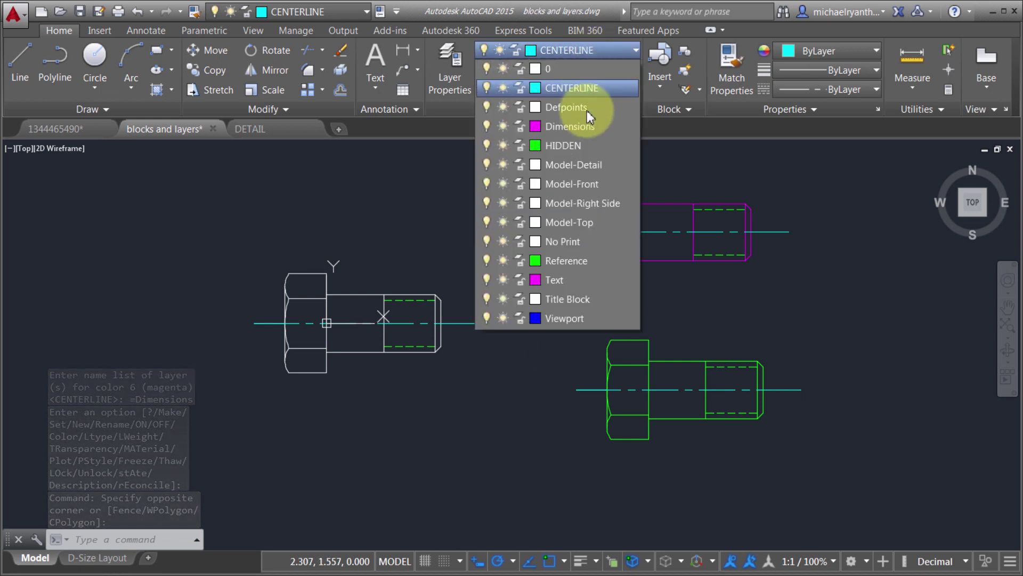
click(487, 145)
click(487, 145)
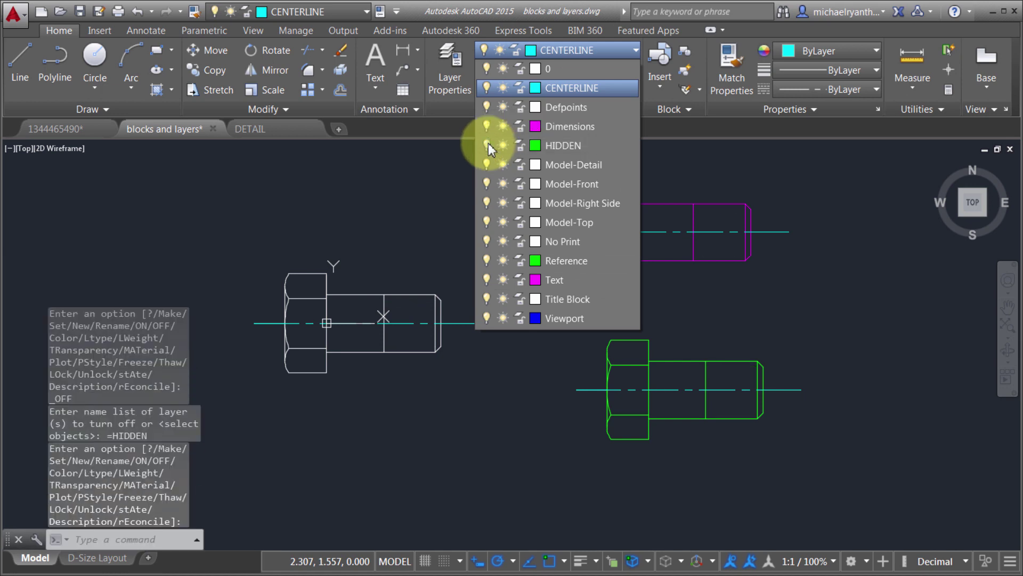
click(488, 145)
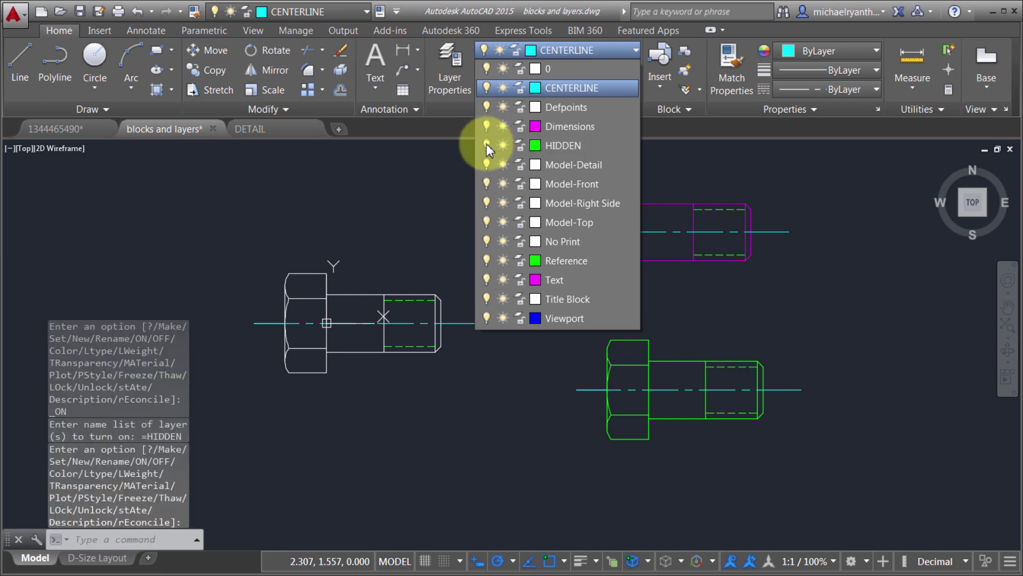
click(487, 145)
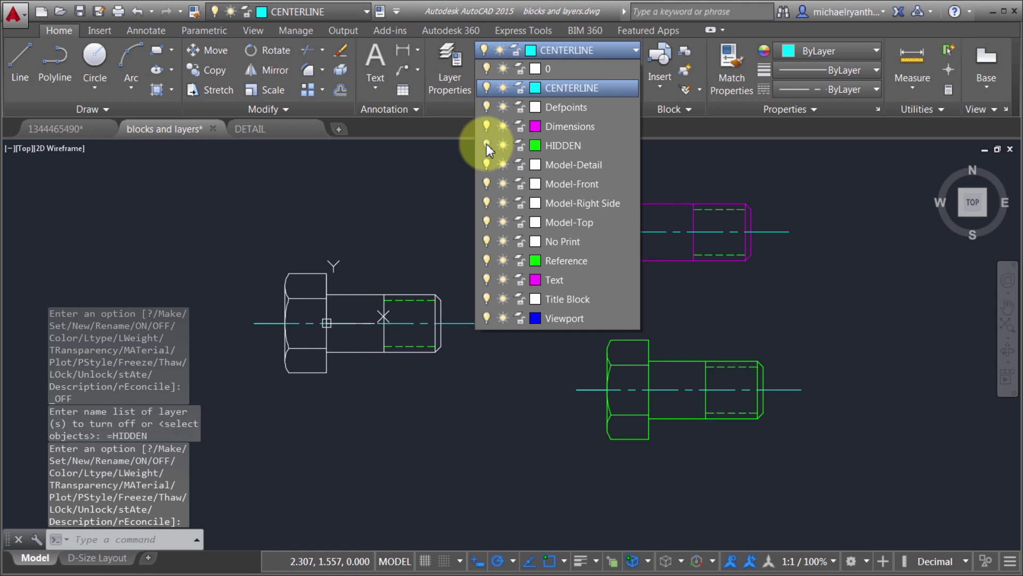
click(486, 145)
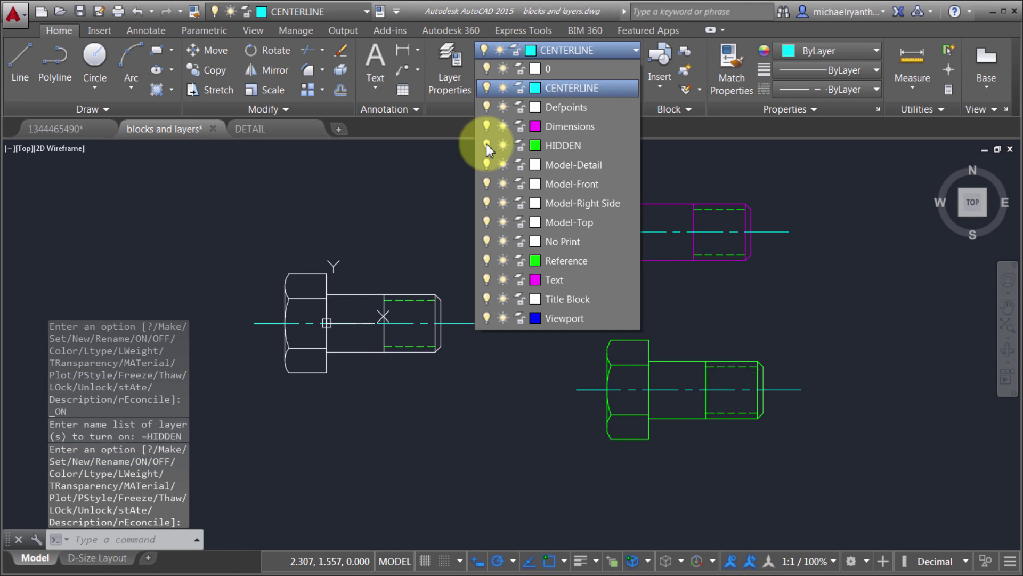
click(534, 145)
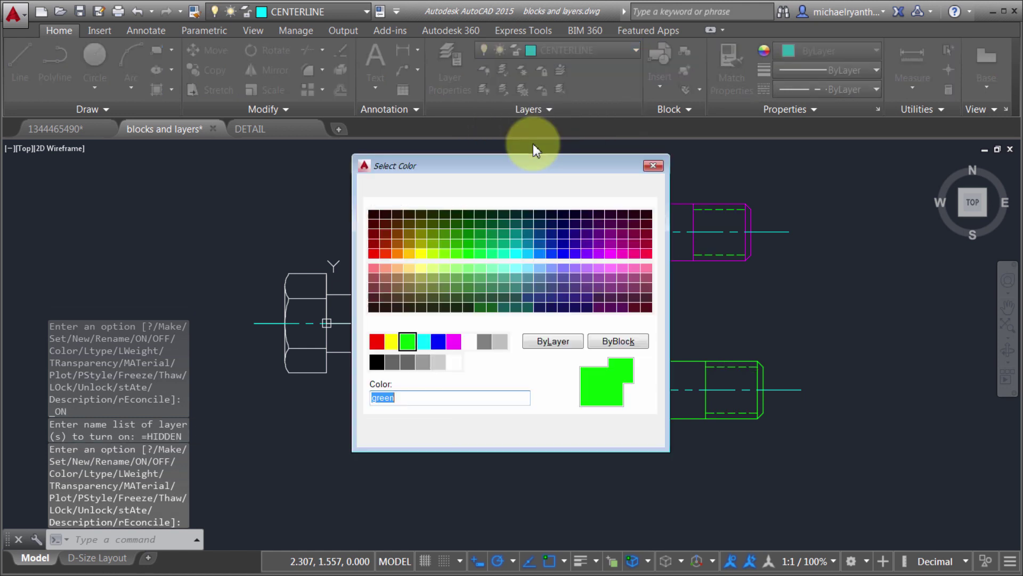
click(438, 342)
click(491, 432)
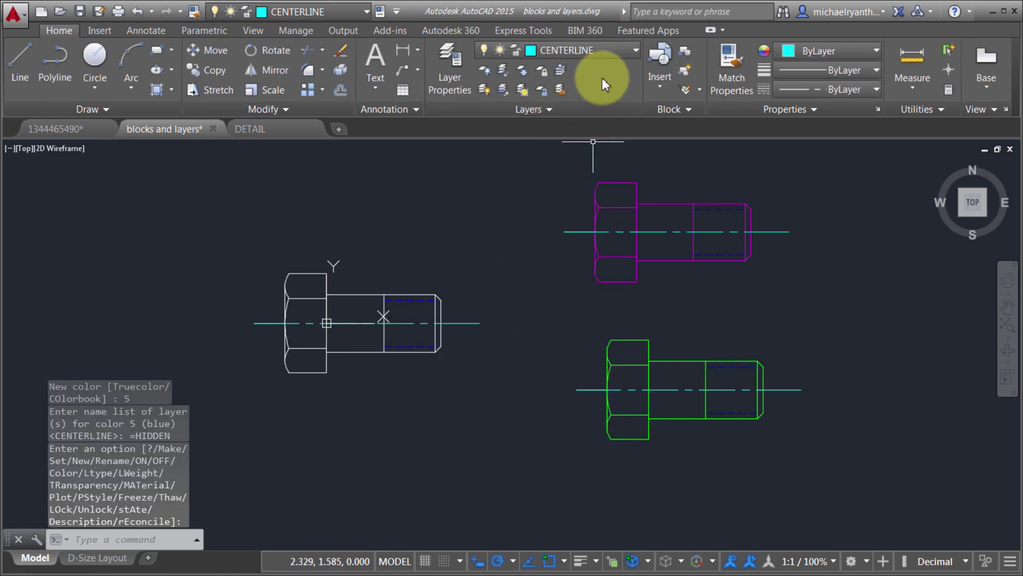
click(602, 47)
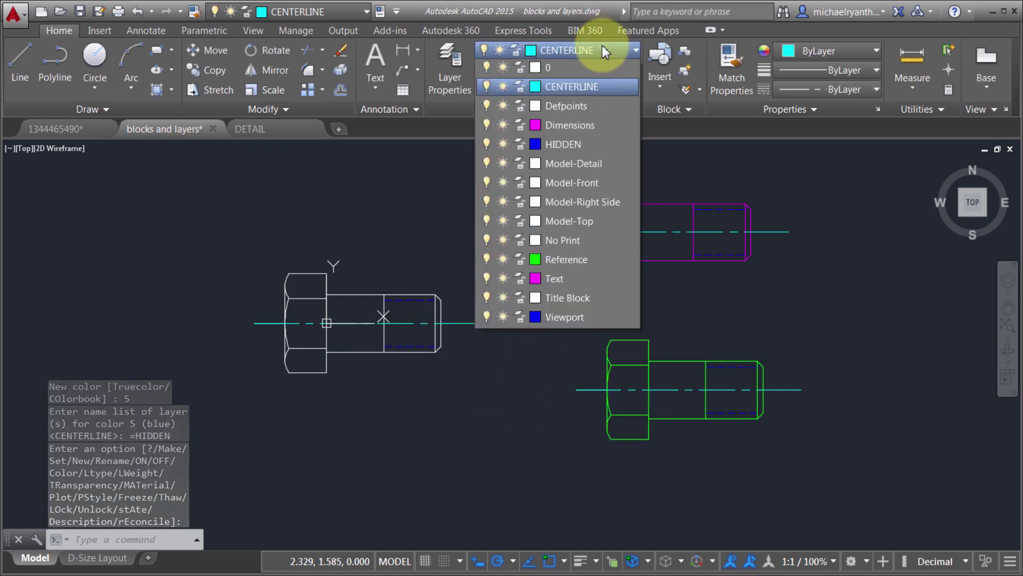
click(487, 68)
click(488, 68)
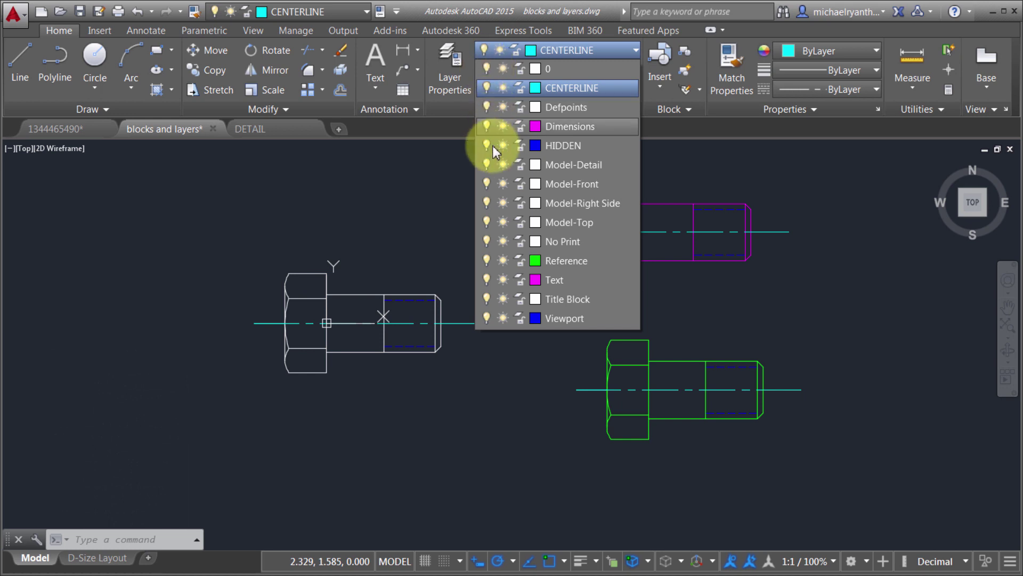
click(491, 124)
click(491, 124)
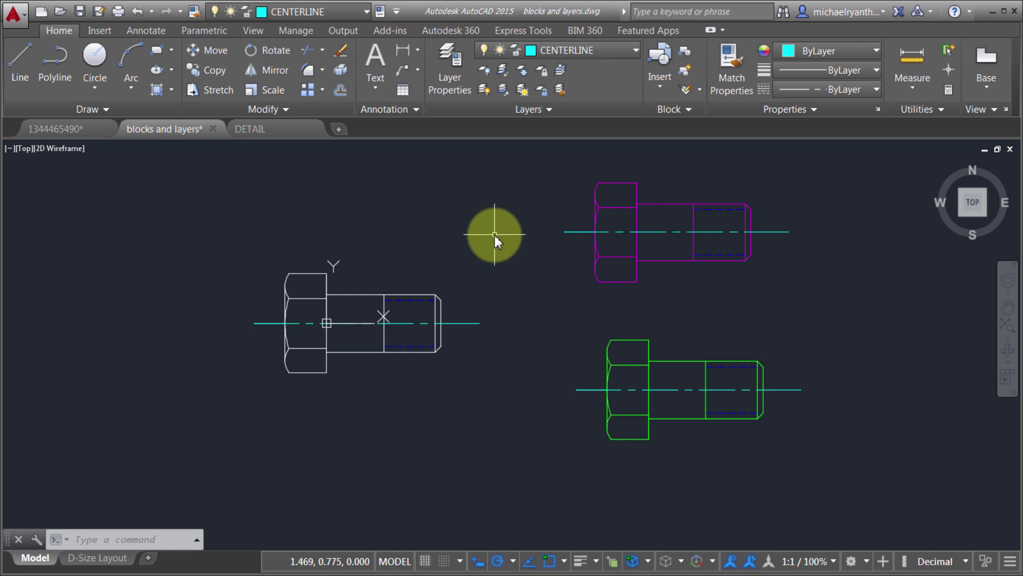
Step: Open the white bolt's block with Edit Block In-place and zoom in on it
click(370, 295)
right_click(370, 295)
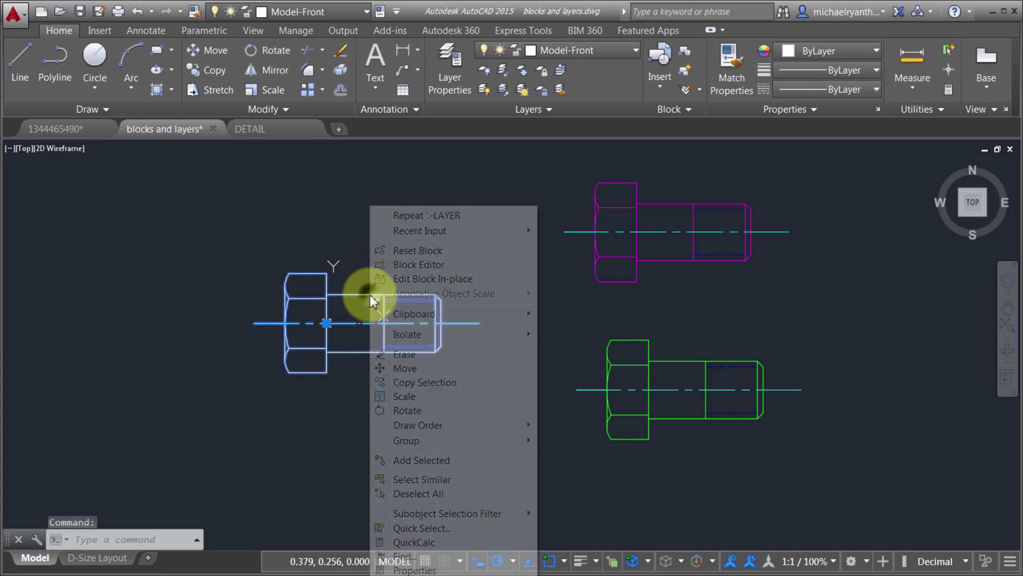
click(430, 278)
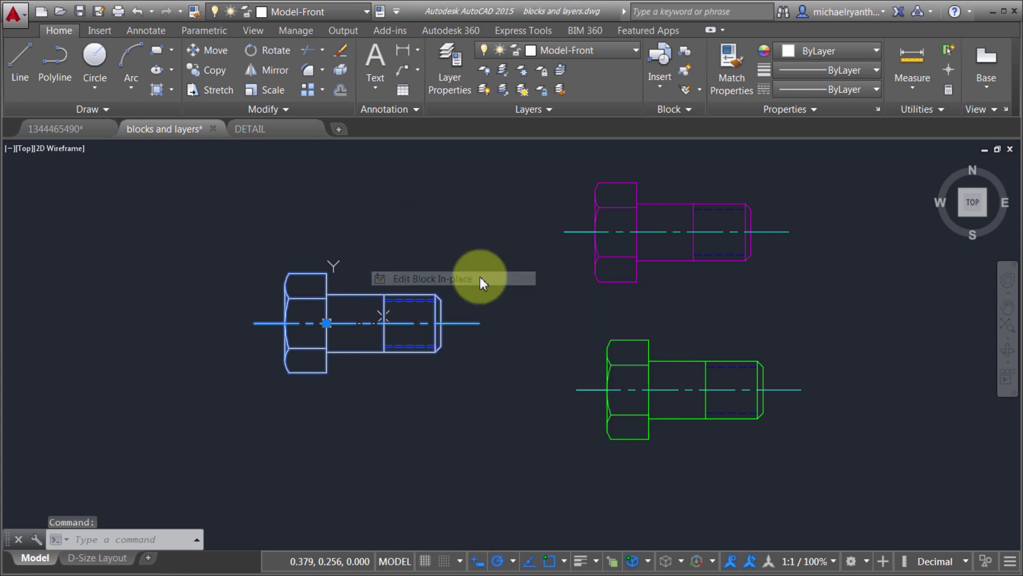
click(620, 426)
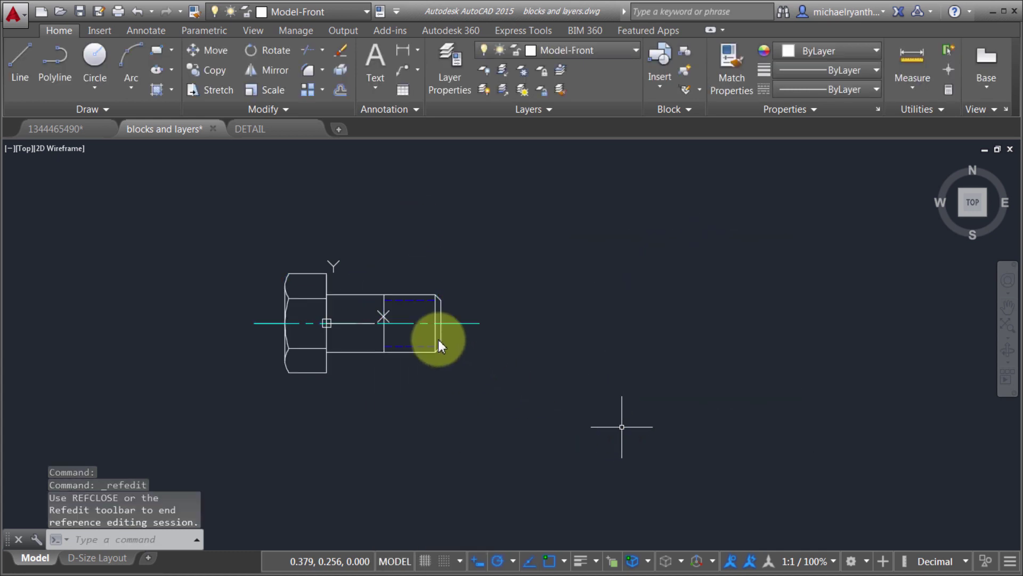
scroll(424, 315, up, 4)
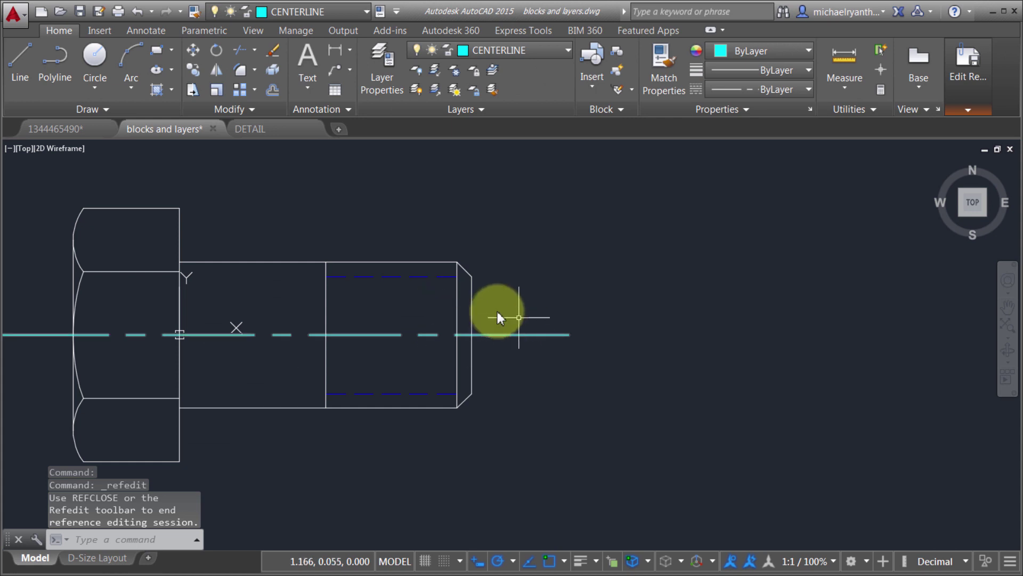
Step: Select the vertical end line and lower chamfer line at the bolt's tip
click(425, 276)
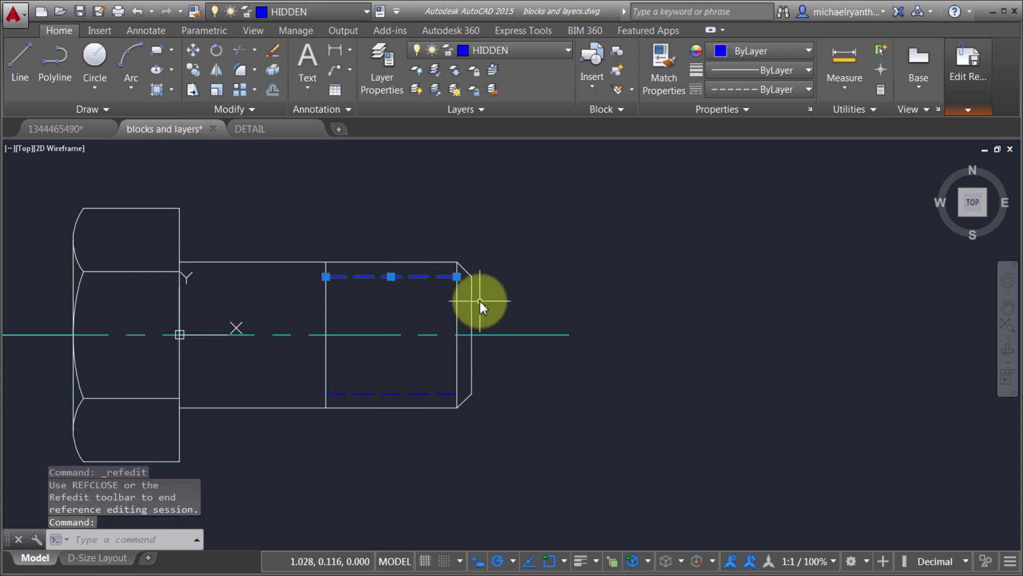
key(Escape)
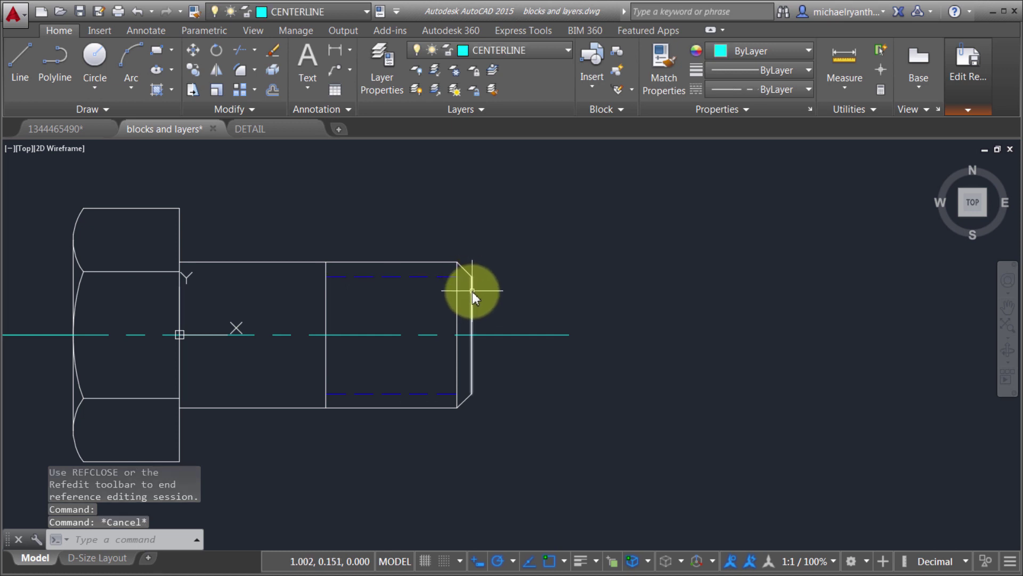
click(472, 292)
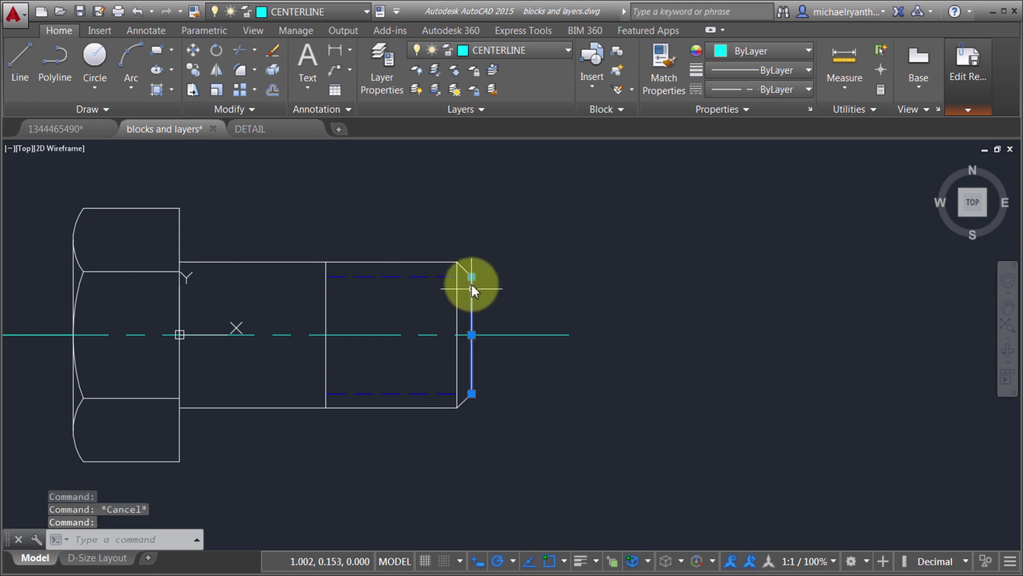
click(463, 402)
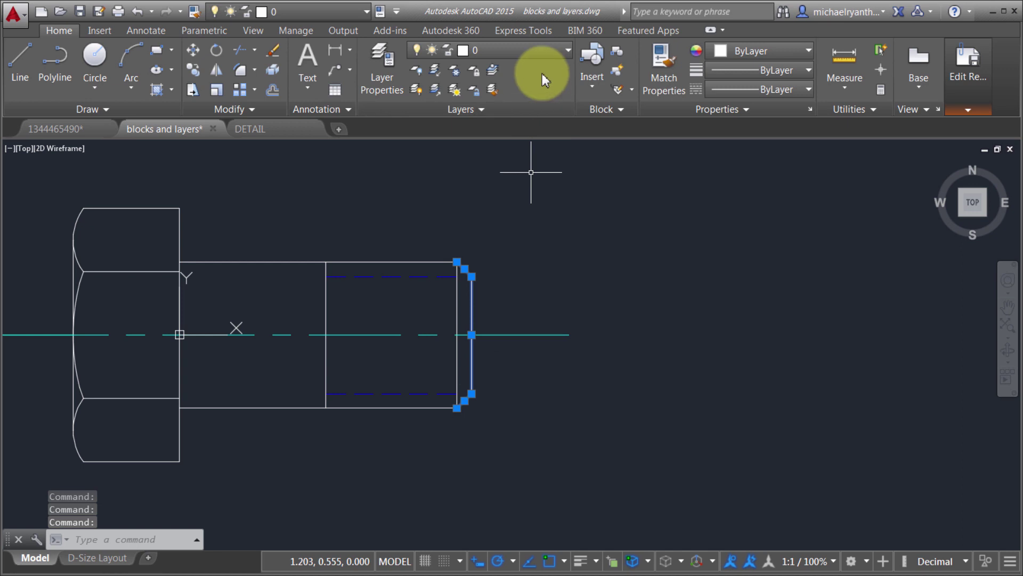
Step: Move the selected end and chamfer lines to the Dimensions layer with ByBlock colour
click(535, 51)
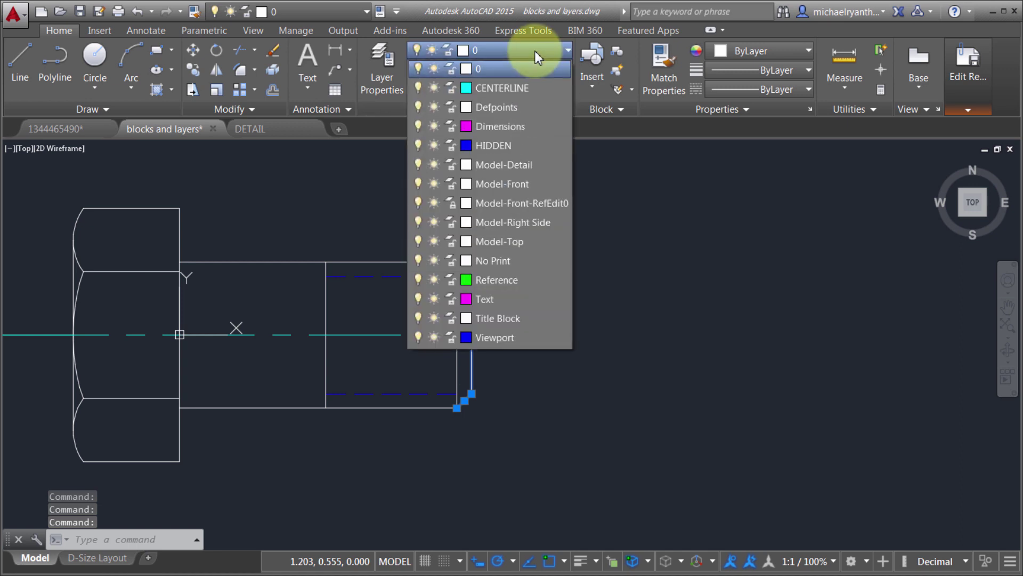
click(512, 133)
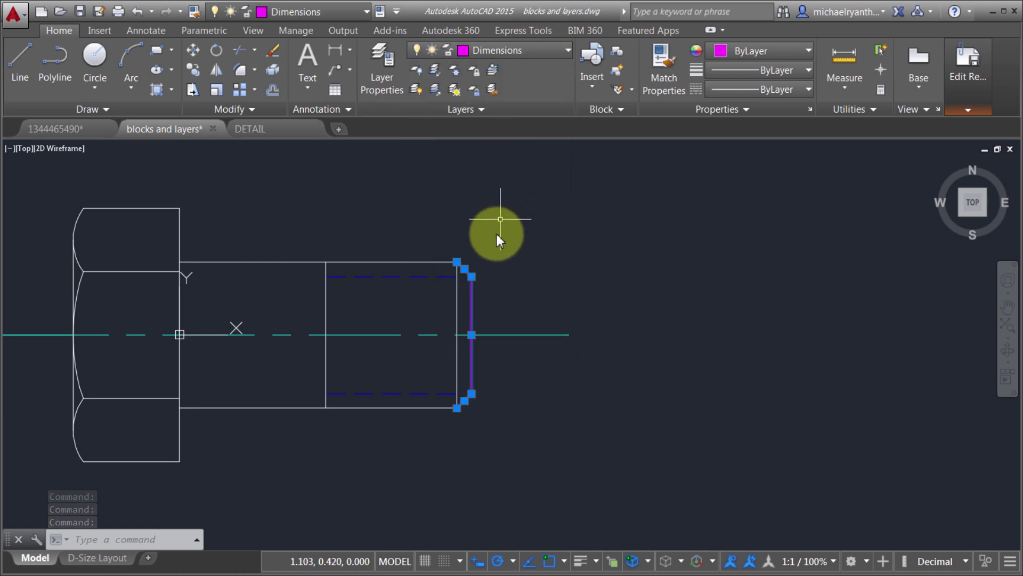
click(767, 53)
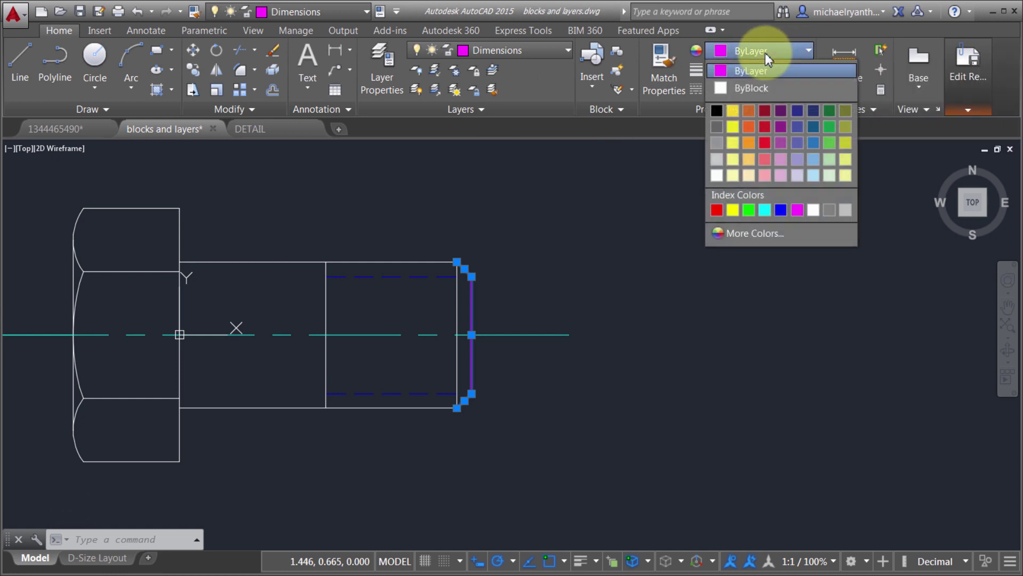
click(751, 89)
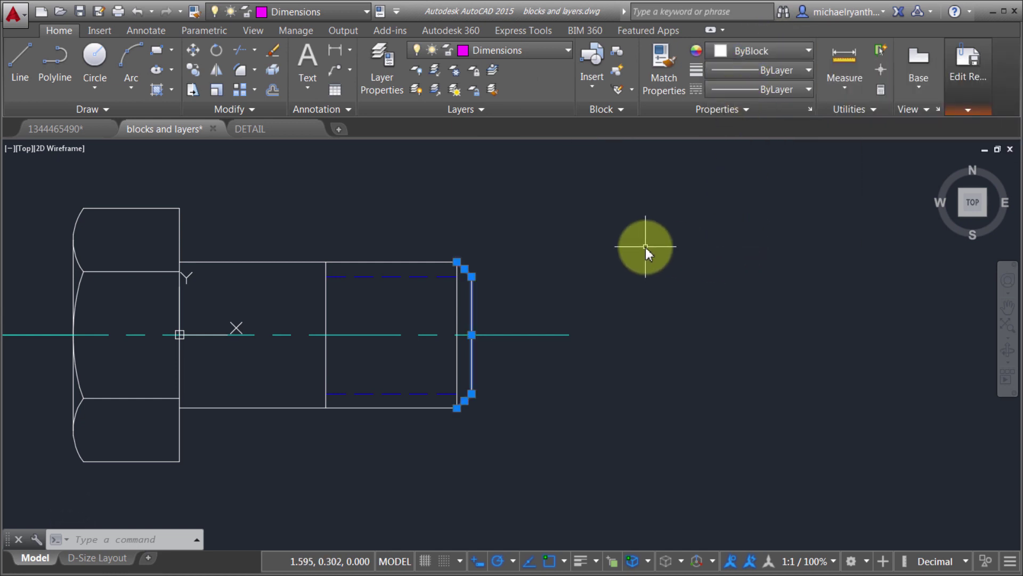
key(Escape)
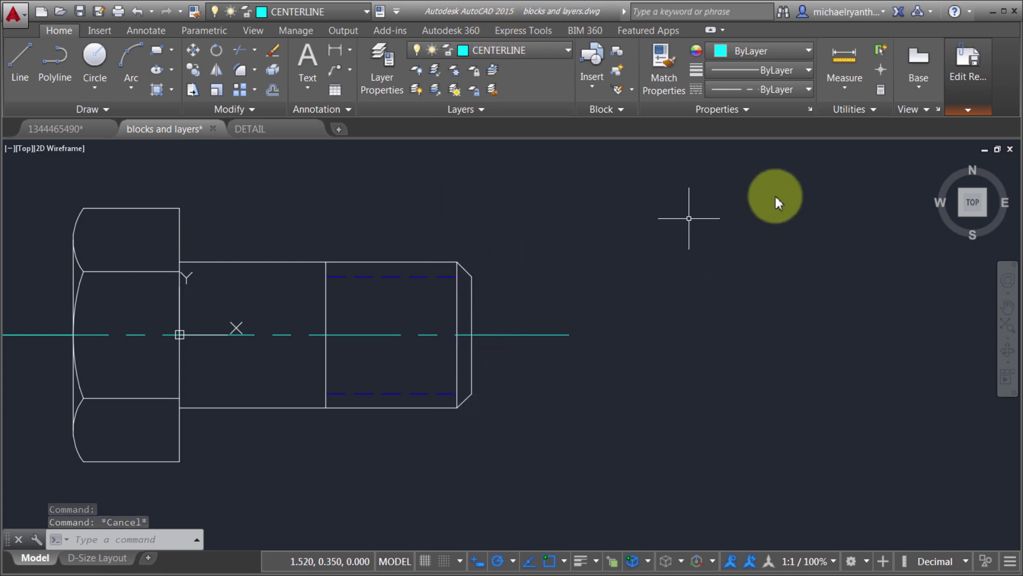
Step: Save the block reference edits, confirm, and zoom out to show all three updated bolts
click(968, 110)
click(835, 152)
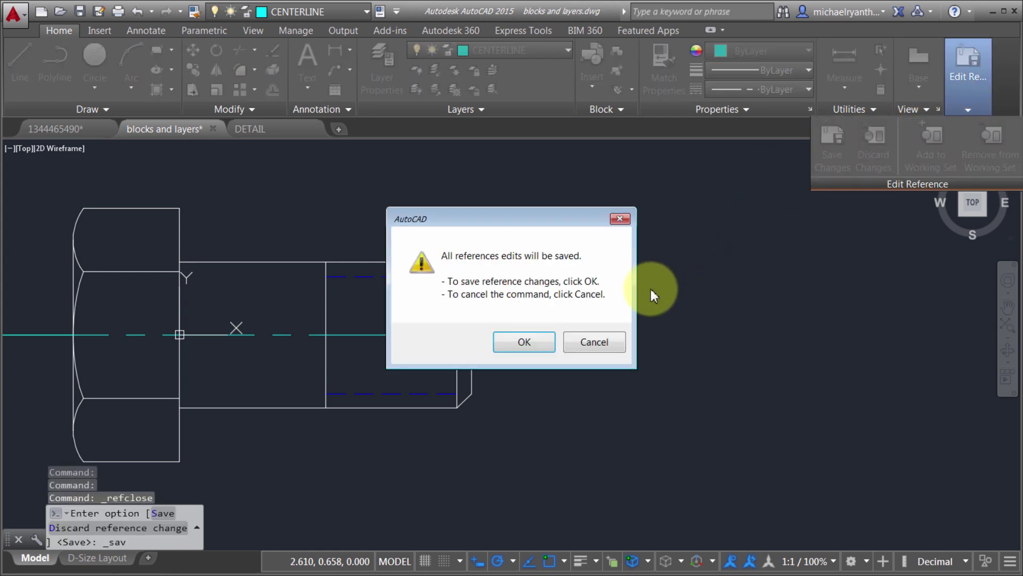
click(543, 340)
scroll(543, 333, down, 2)
middle_drag(635, 288, 348, 316)
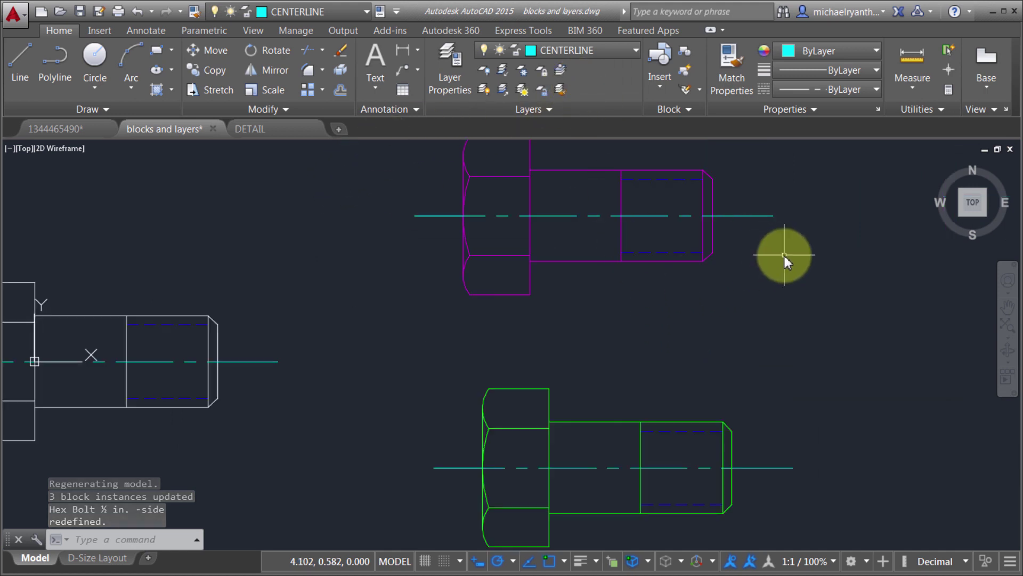
click(615, 53)
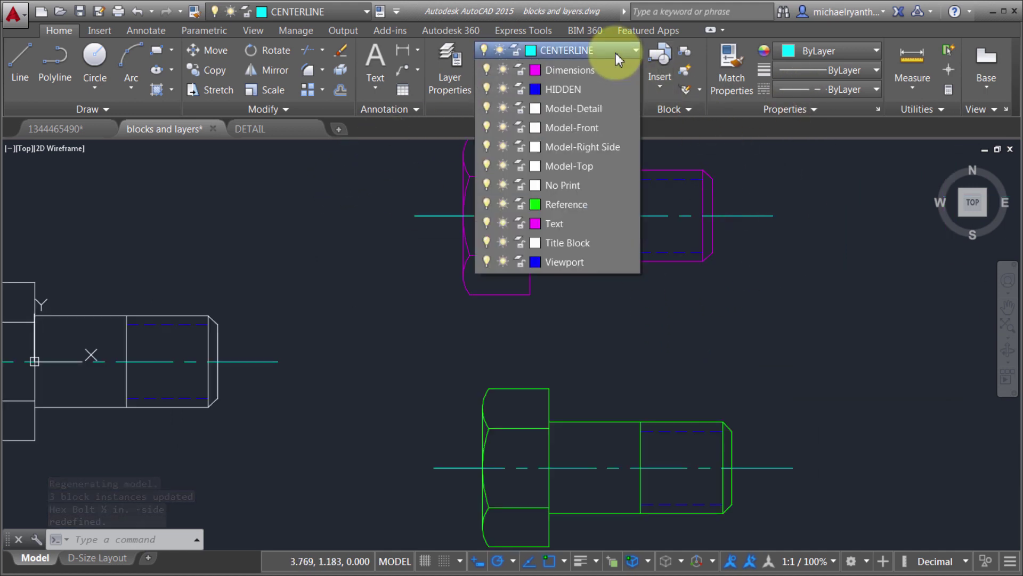
click(488, 126)
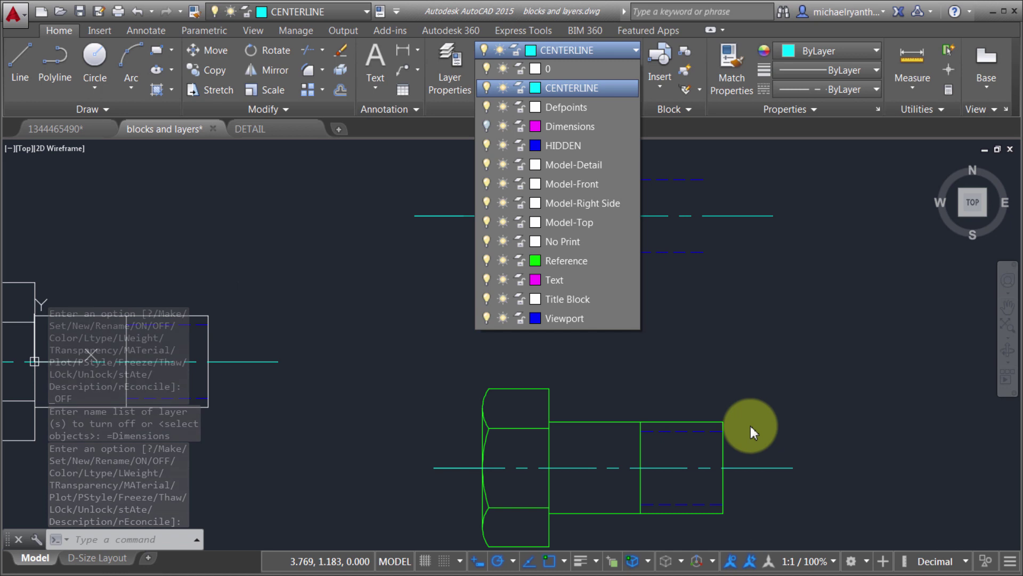
click(488, 127)
click(782, 331)
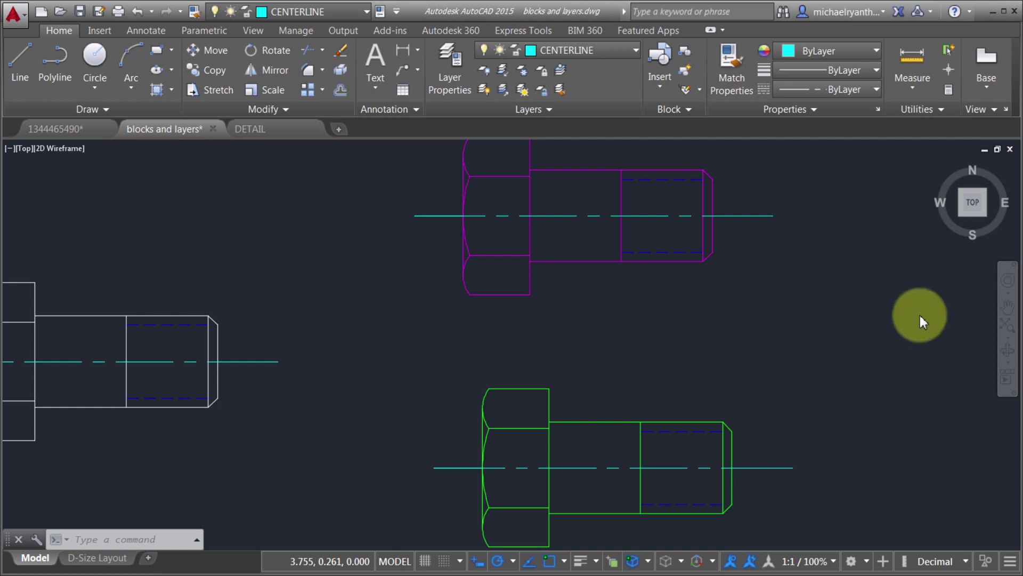
scroll(720, 310, down, 2)
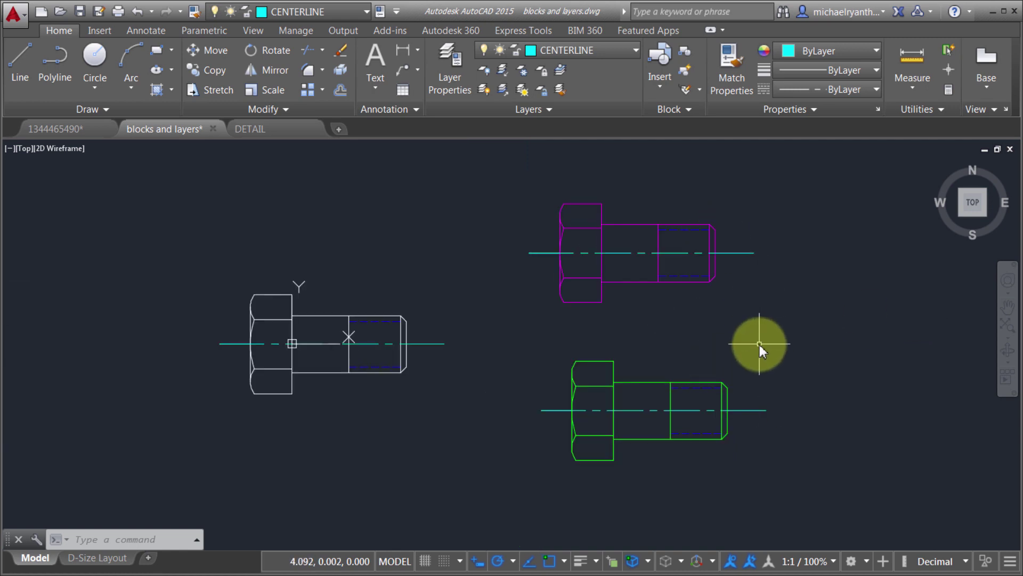